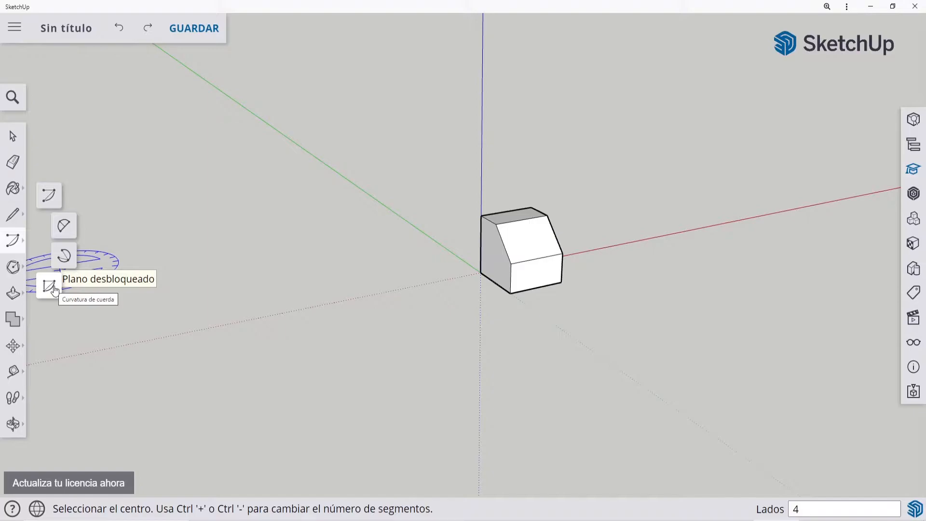
# Draw an open centre-point arc of about 139° with 4 segments on the ground plane, in the empty area beyond the block.
pyautogui.click(47, 199)
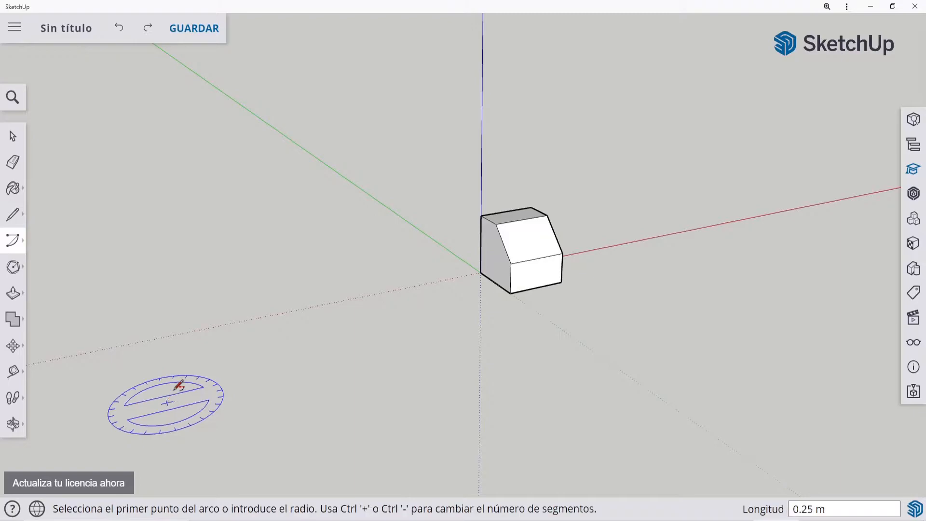
pyautogui.click(245, 347)
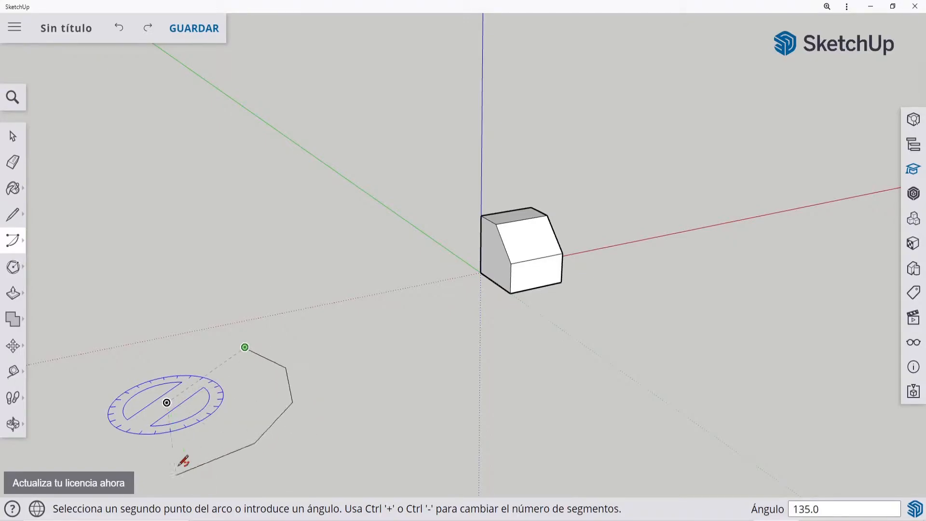
pyautogui.click(164, 468)
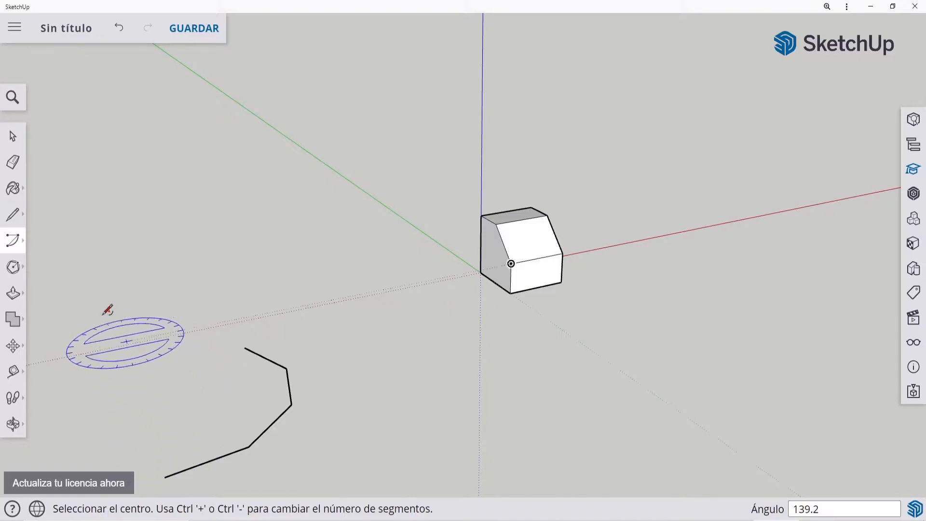
# Draw a closed 90° pie sector with 12 segments on the ground plane beside the open arc.
pyautogui.click(13, 240)
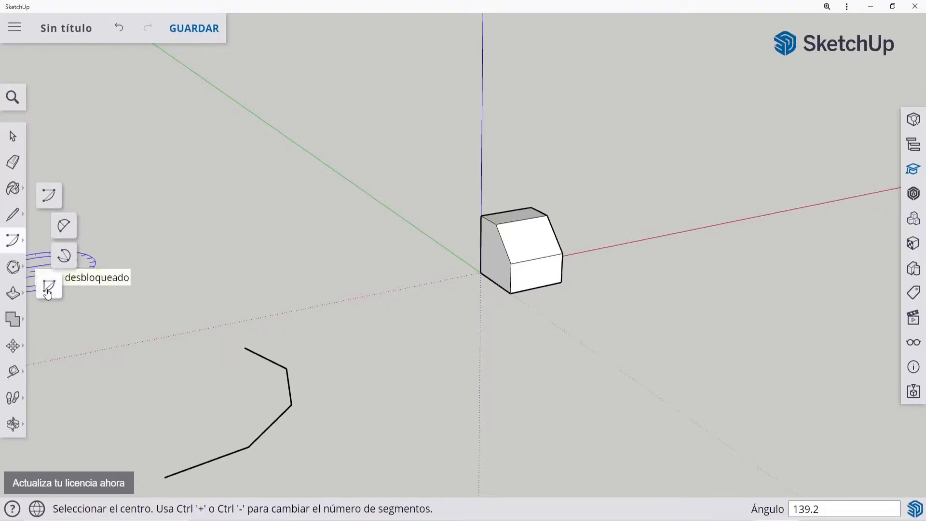
pyautogui.click(48, 287)
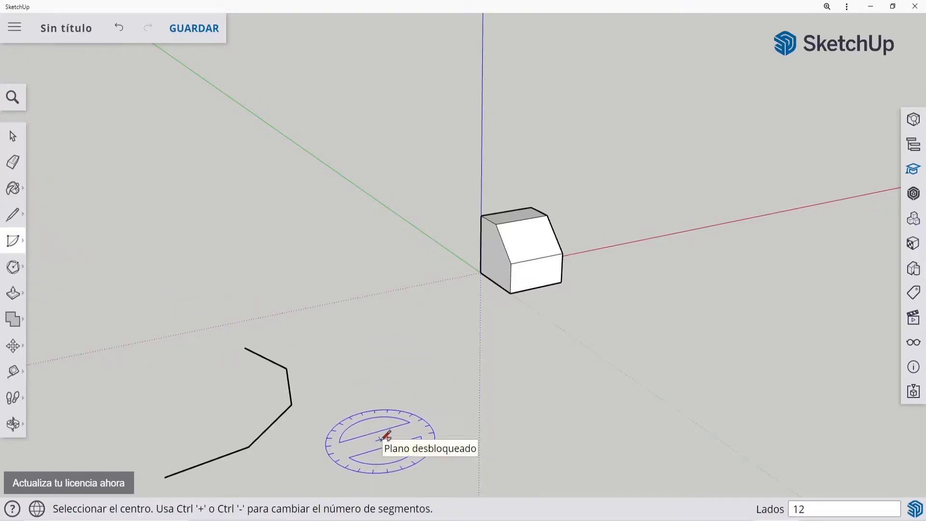
pyautogui.click(382, 439)
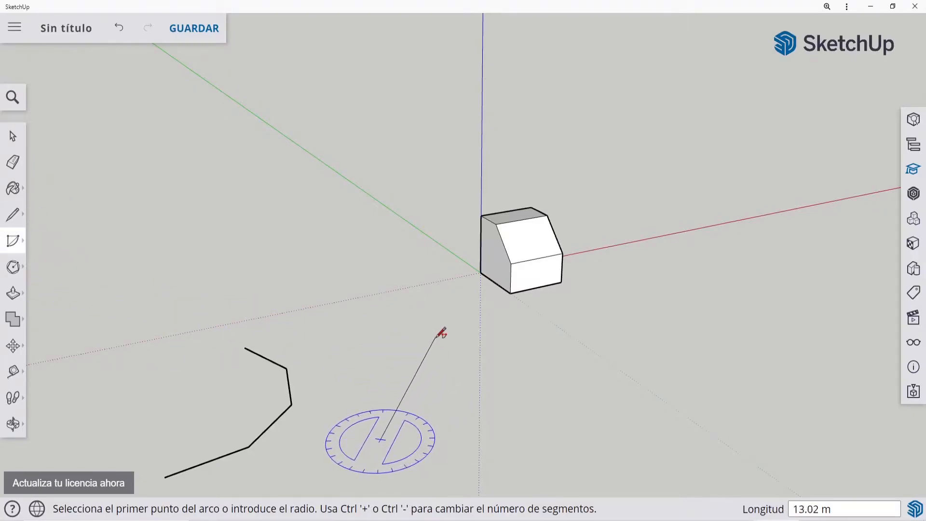
pyautogui.click(435, 335)
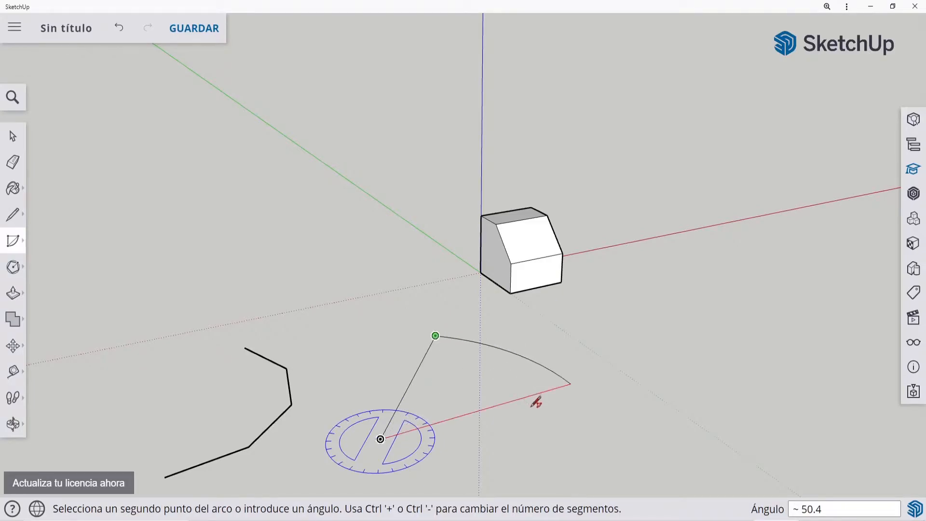
pyautogui.click(560, 457)
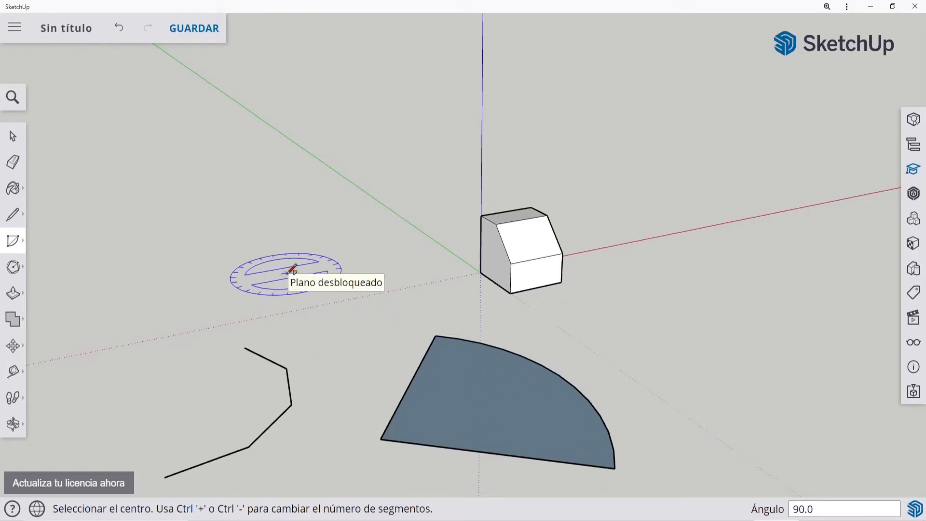
# Undo the pie sector and the open arc.
pyautogui.hotkey('ctrl', 'z')
pyautogui.hotkey('ctrl', 'z')
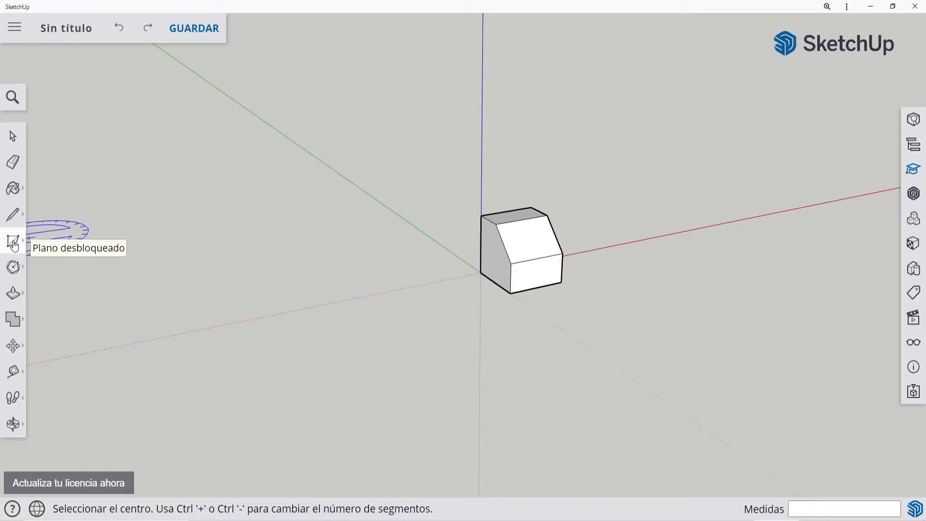
# Draw an open arc centred on the lower corner of the block's sloped face, aligned to that face's plane, and undo it.
pyautogui.click(13, 244)
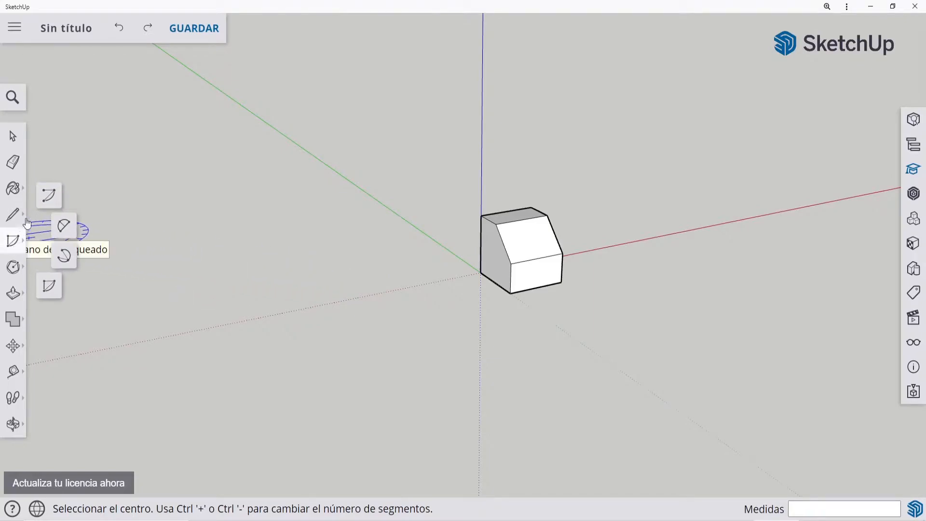
pyautogui.click(50, 194)
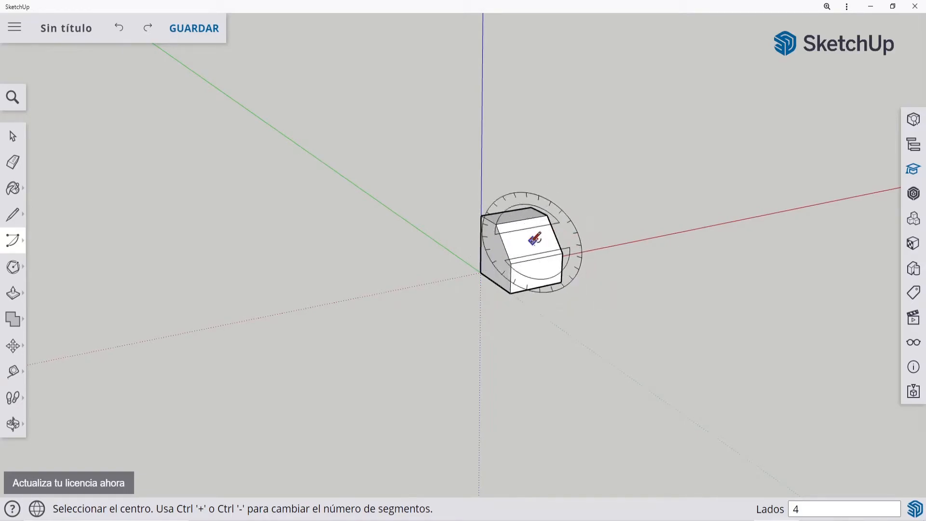
pyautogui.click(511, 263)
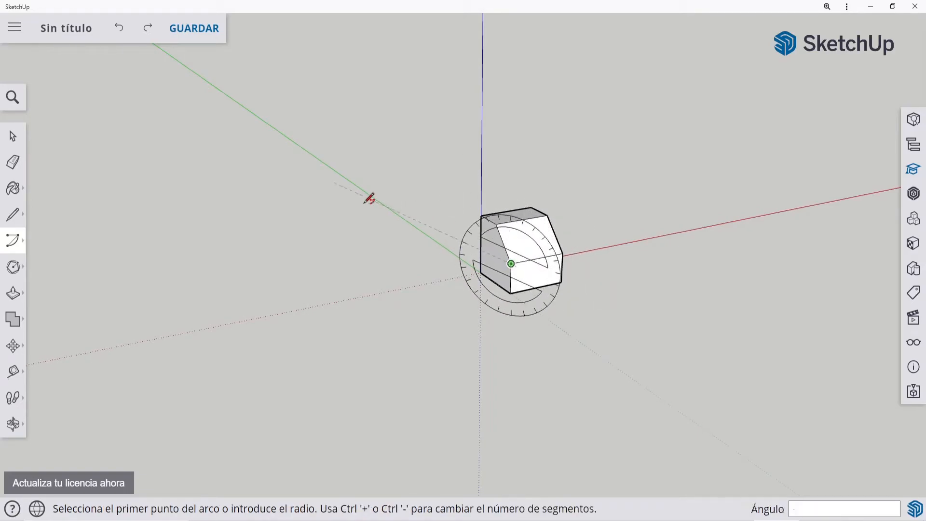
pyautogui.click(334, 183)
pyautogui.click(563, 114)
pyautogui.moveTo(398, 256); pyautogui.dragTo(527, 263, button='middle')
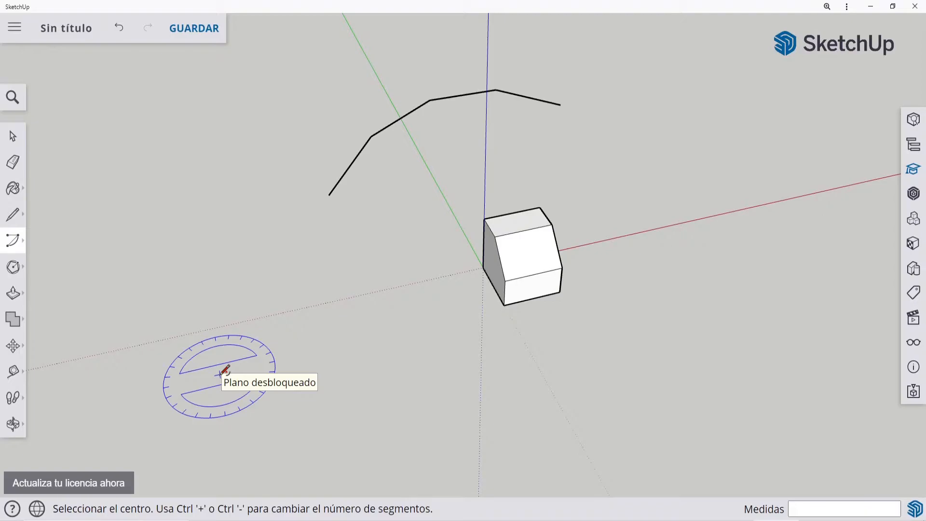
pyautogui.hotkey('ctrl', 'z')
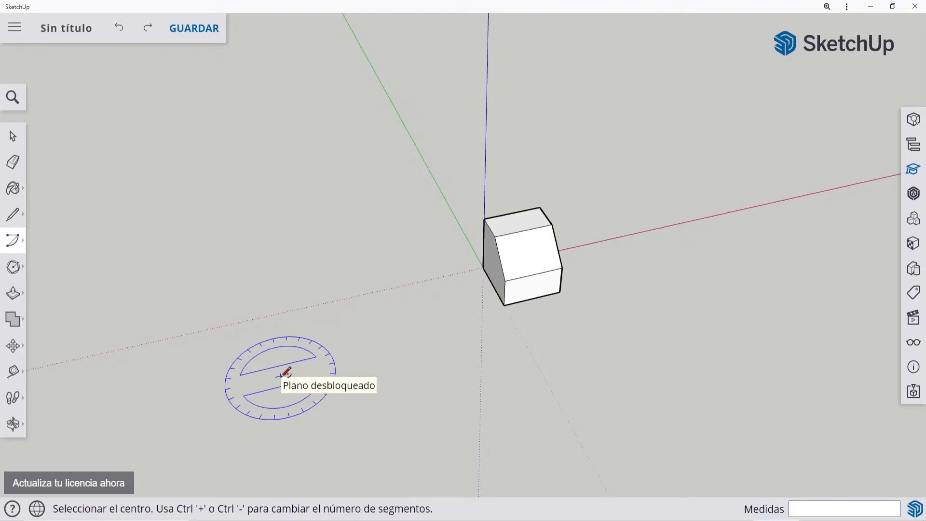
pyautogui.click(285, 375)
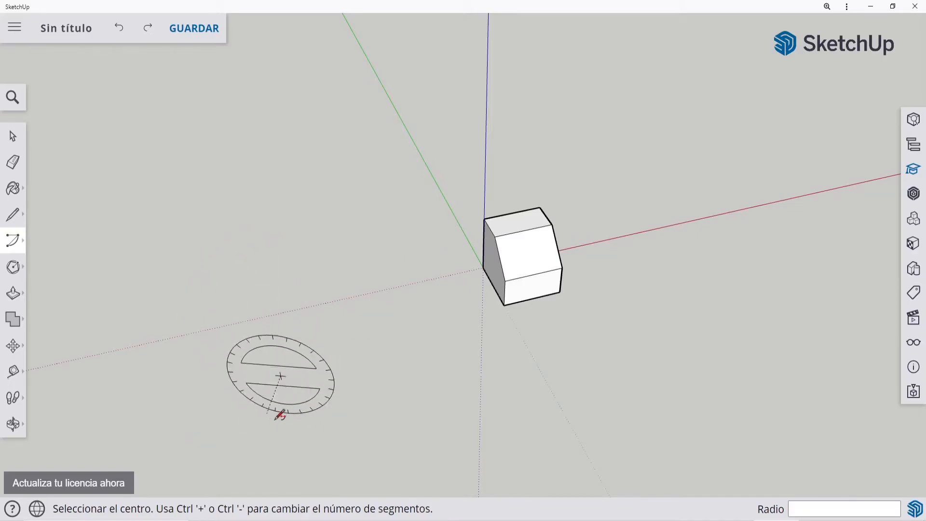
pyautogui.click(288, 380)
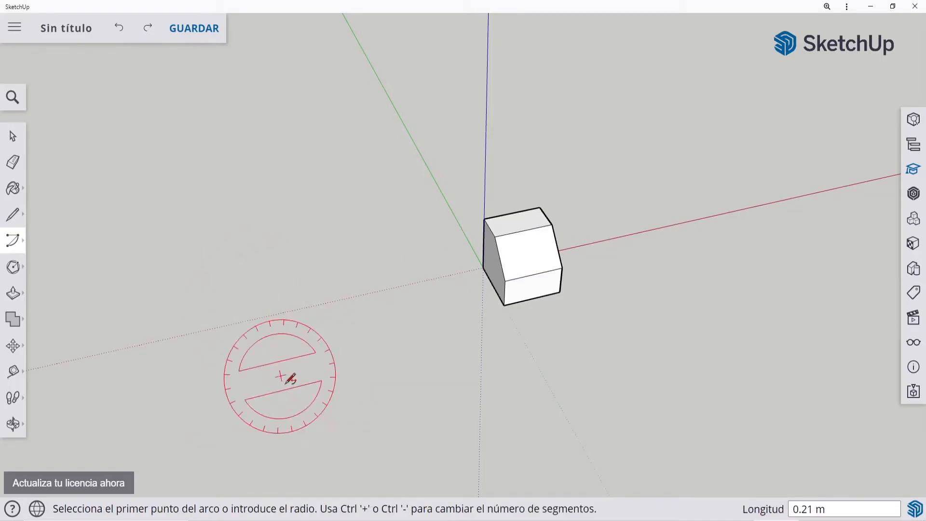
pyautogui.press('Escape')
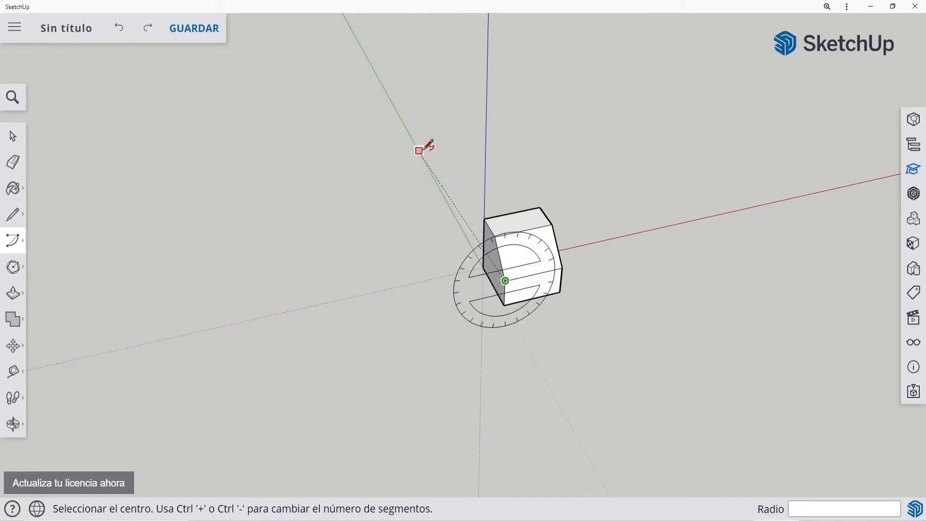
# Draw a large centre-point arc from the lower corner of the block's sloped face on a freely tilted plane.
pyautogui.click(335, 231)
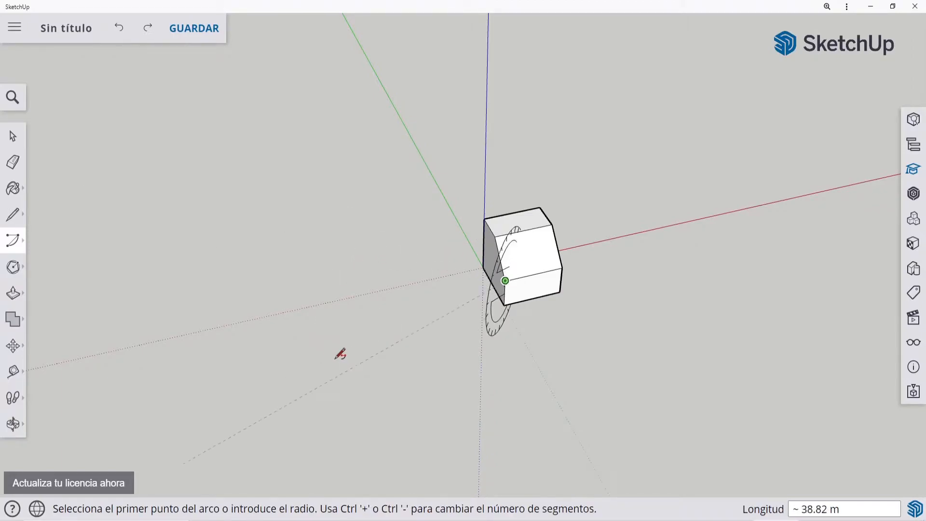
pyautogui.click(365, 375)
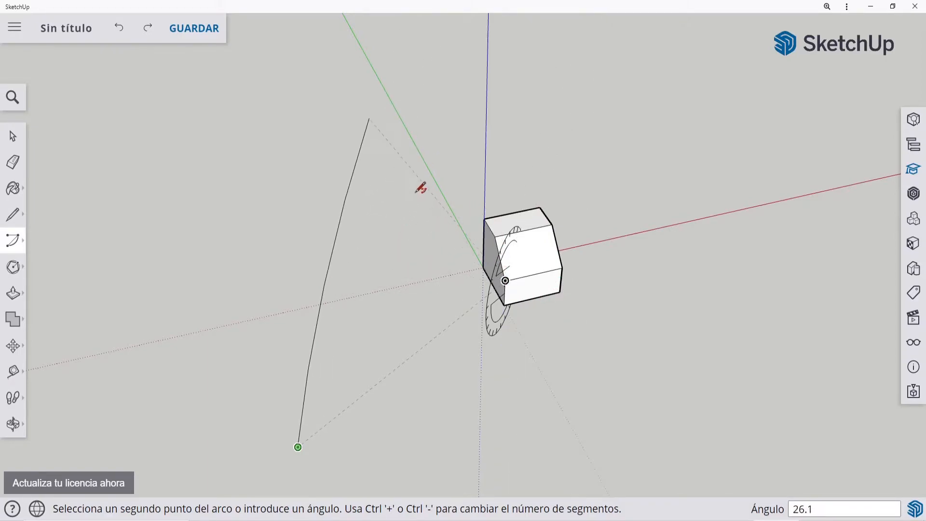
pyautogui.click(454, 146)
pyautogui.scroll(-5, 273, 223)
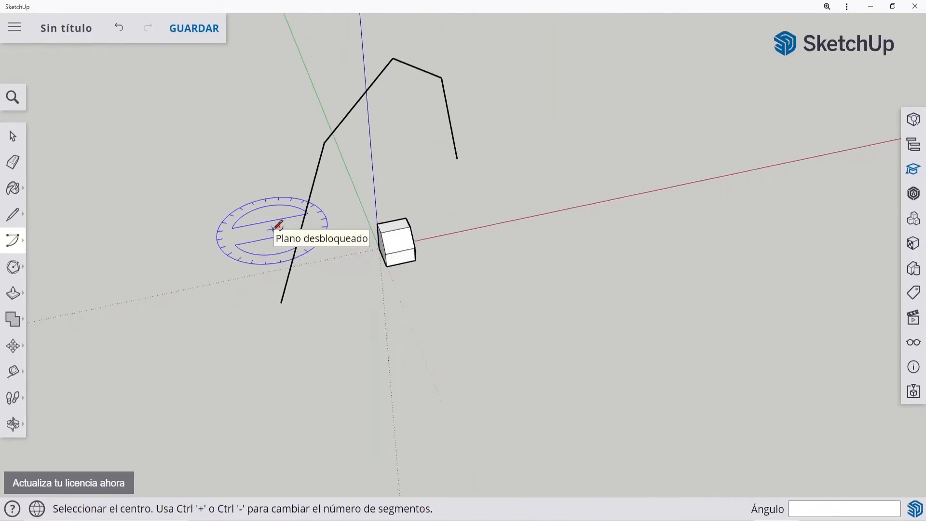
# Inspect the tilted arc from another angle and undo it.
pyautogui.press('o')
pyautogui.moveTo(206, 283); pyautogui.dragTo(178, 308)
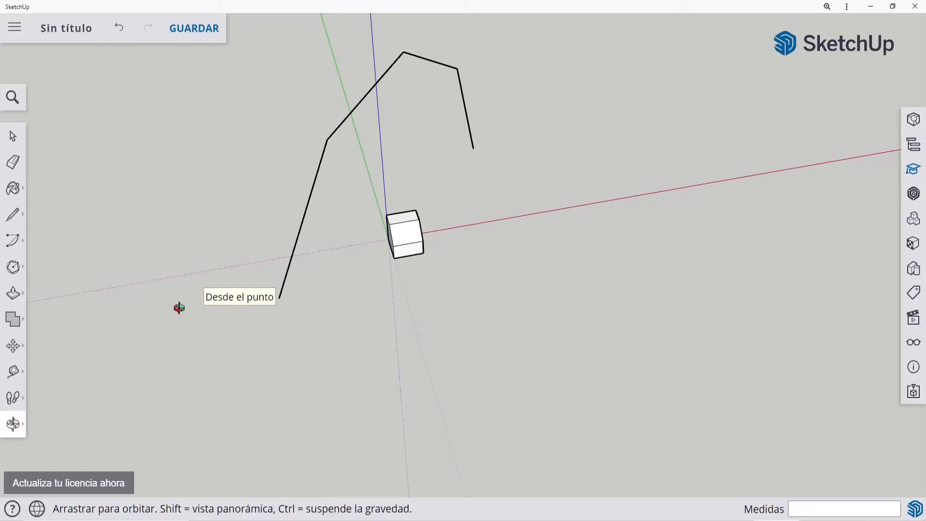
pyautogui.moveTo(178, 307); pyautogui.dragTo(180, 307)
pyautogui.moveTo(183, 302)
pyautogui.mouseDown()
pyautogui.moveTo(237, 267)
pyautogui.moveTo(340, 254)
pyautogui.moveTo(508, 254)
pyautogui.moveTo(646, 287)
pyautogui.moveTo(586, 327)
pyautogui.moveTo(266, 332)
pyautogui.moveTo(163, 260)
pyautogui.mouseUp()
pyautogui.press('a')
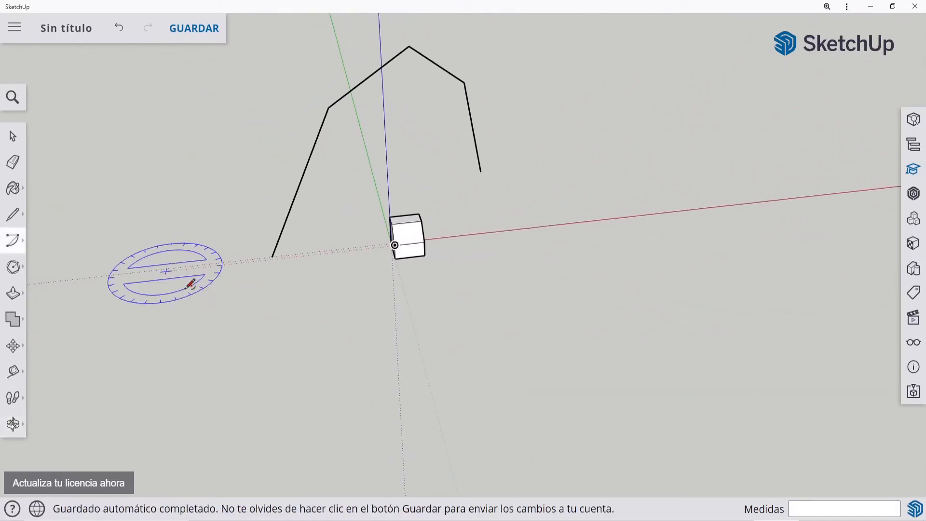
pyautogui.hotkey('ctrl', 'z')
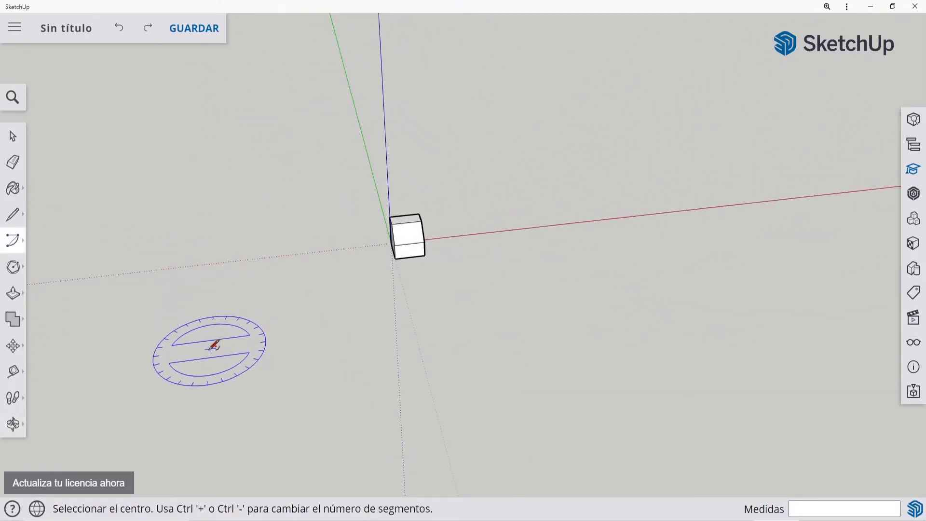
# Start a centre-point arc on the ground plane with a 15 m radius and raise its segment count to 20.
pyautogui.click(162, 384)
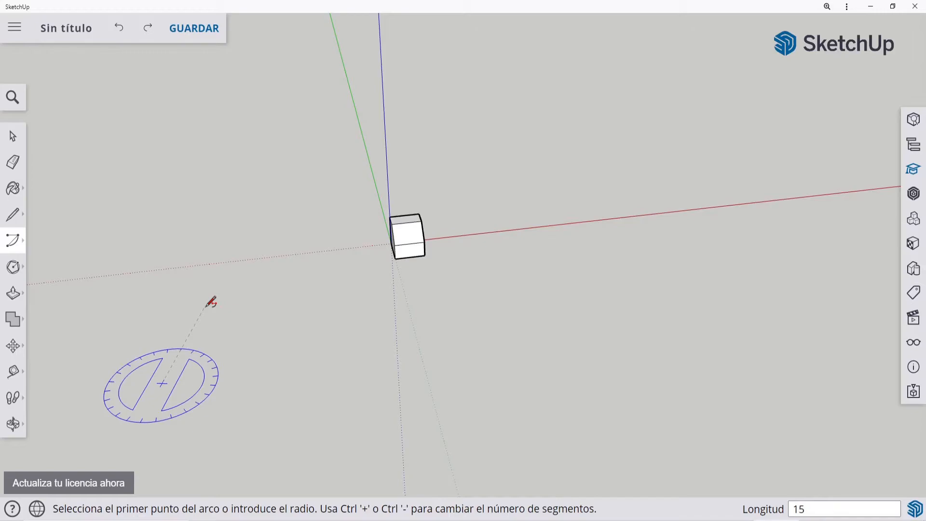
pyautogui.press('Return')
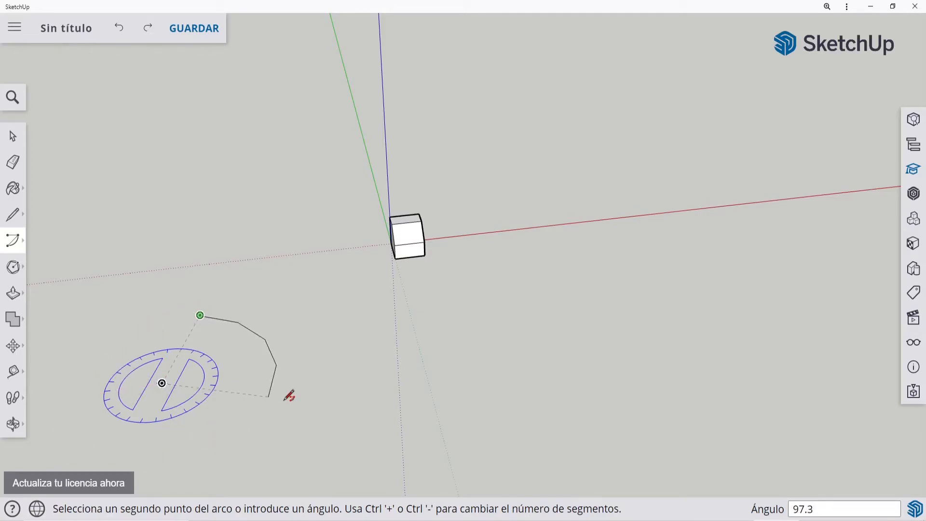
pyautogui.hotkey('ctrl', '+')
pyautogui.hotkey('ctrl', '+')
pyautogui.hotkey('ctrl', '+')
pyautogui.hotkey('ctrl', '+')
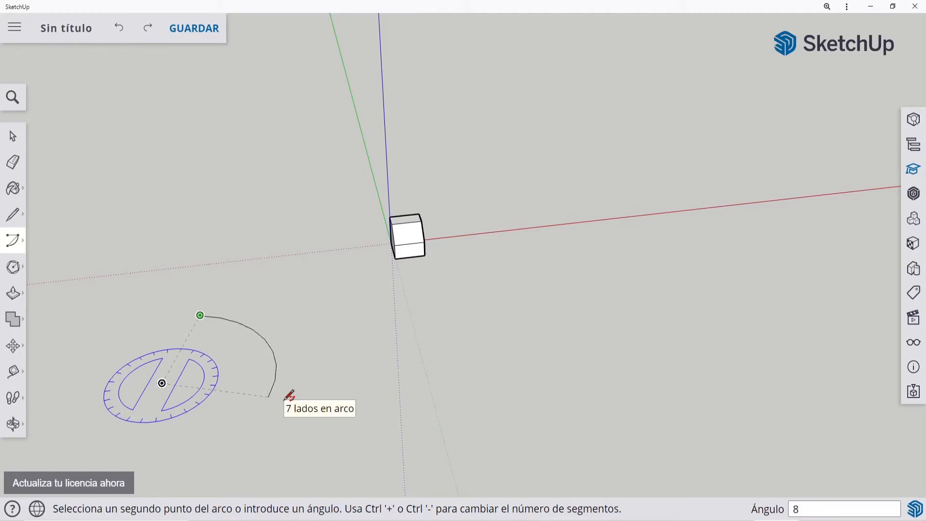
pyautogui.hotkey('ctrl', '+')
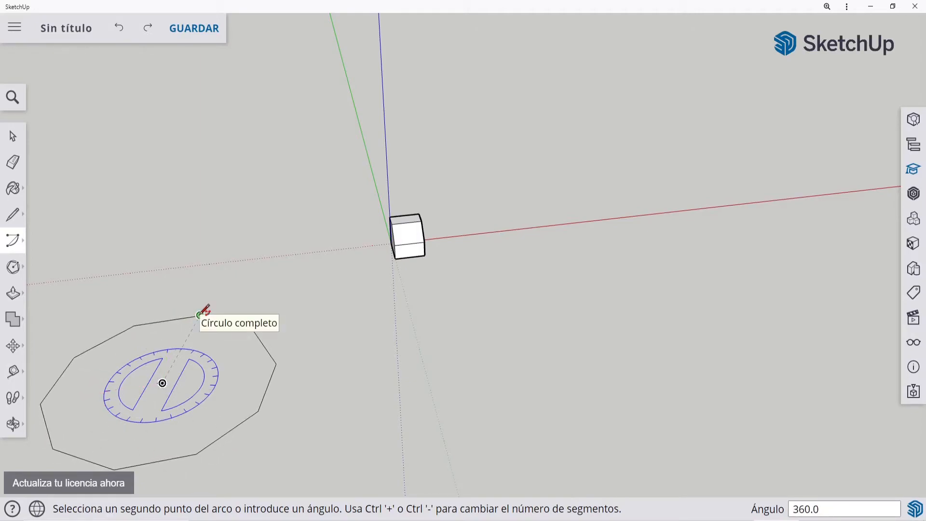
pyautogui.hotkey('ctrl', '+')
pyautogui.hotkey('ctrl', '+')
pyautogui.hotkey('ctrl', '+')
pyautogui.hotkey('ctrl', '+')
pyautogui.hotkey('ctrl', '+')
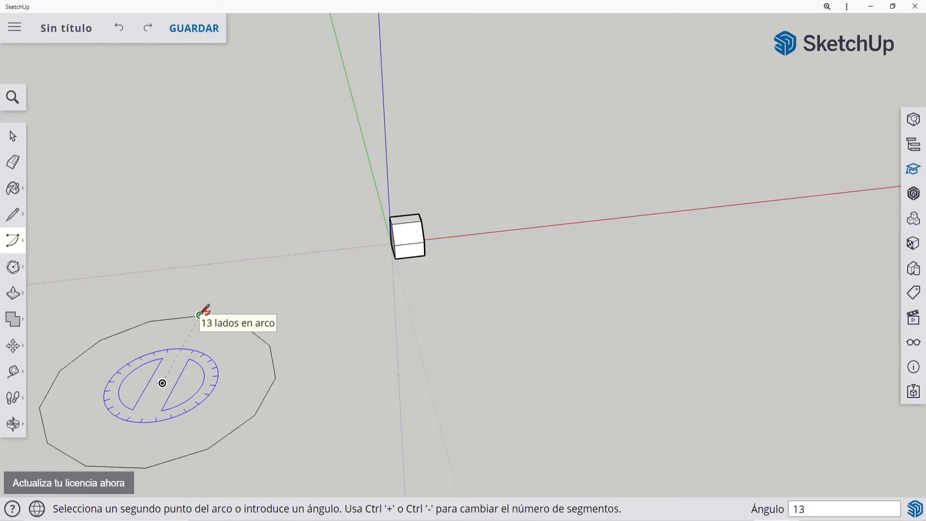
pyautogui.hotkey('ctrl', '+')
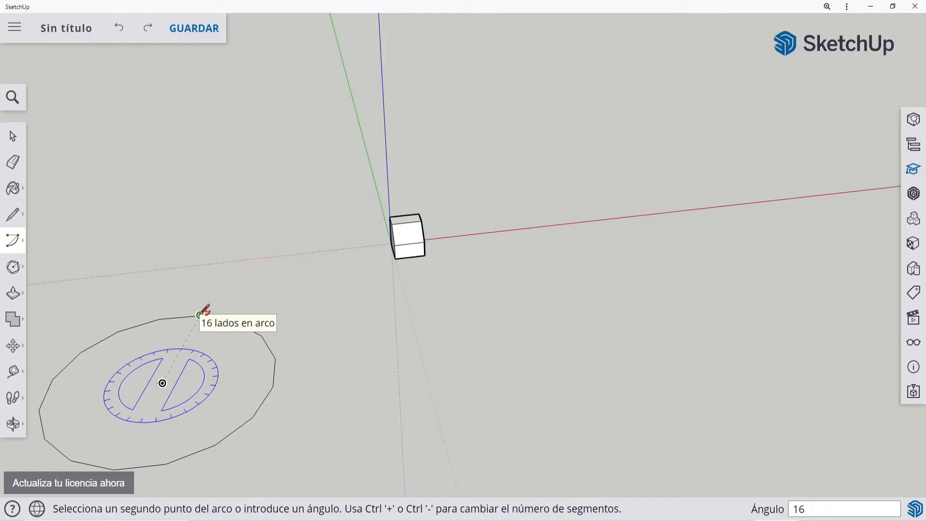
pyautogui.hotkey('ctrl', '+')
pyautogui.hotkey('ctrl', '+')
pyautogui.hotkey('ctrl', '+')
pyautogui.hotkey('ctrl', '+')
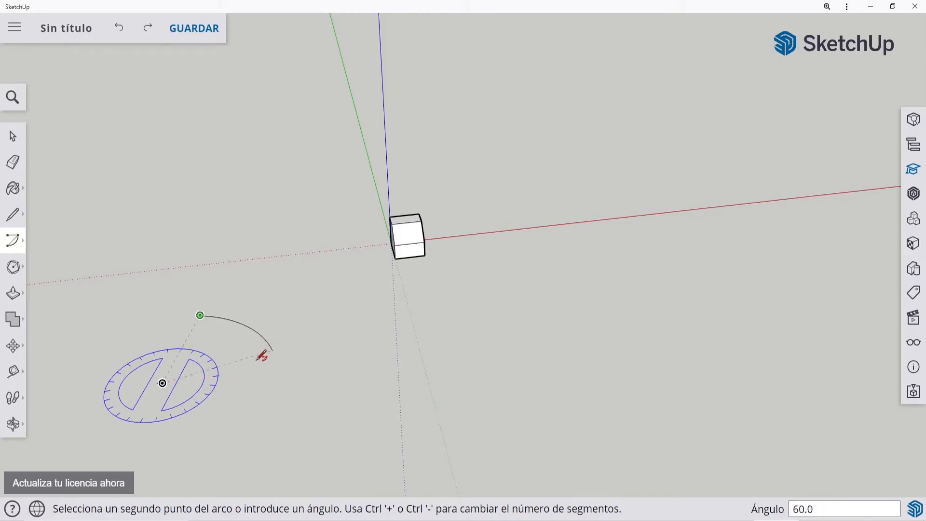
# Complete the arc with a 35° angle and change the angle to 45°, 60° and finally 90°.
pyautogui.write('35')
pyautogui.press('Return')
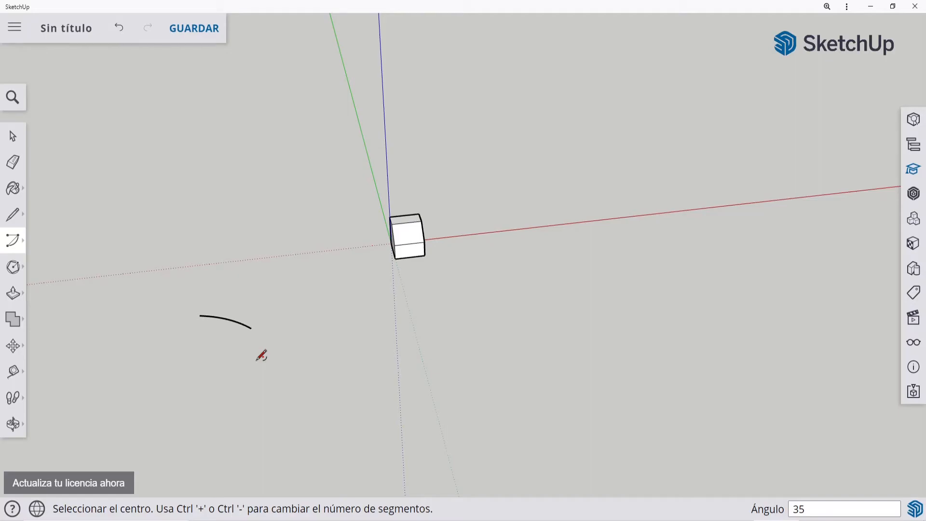
pyautogui.write('4560')
pyautogui.press('Return')
pyautogui.write('90')
pyautogui.press('Return')
# Increase the 90° arc's segment count to 25.
pyautogui.hotkey('ctrl', '+')
pyautogui.hotkey('ctrl', '+')
pyautogui.hotkey('ctrl', '+')
pyautogui.hotkey('ctrl', '+')
pyautogui.hotkey('ctrl', '+')
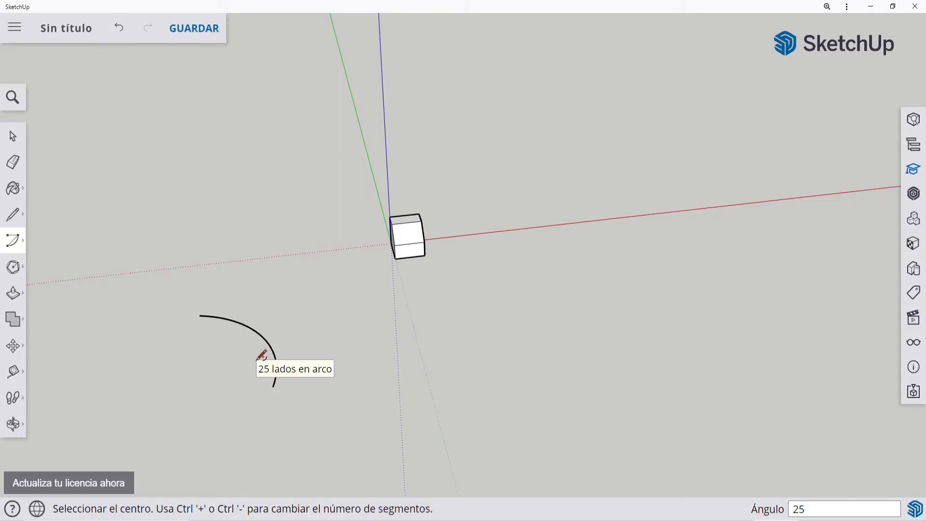
# Reduce the 90° arc's segment count to 6.
pyautogui.scroll(4, 242, 357)
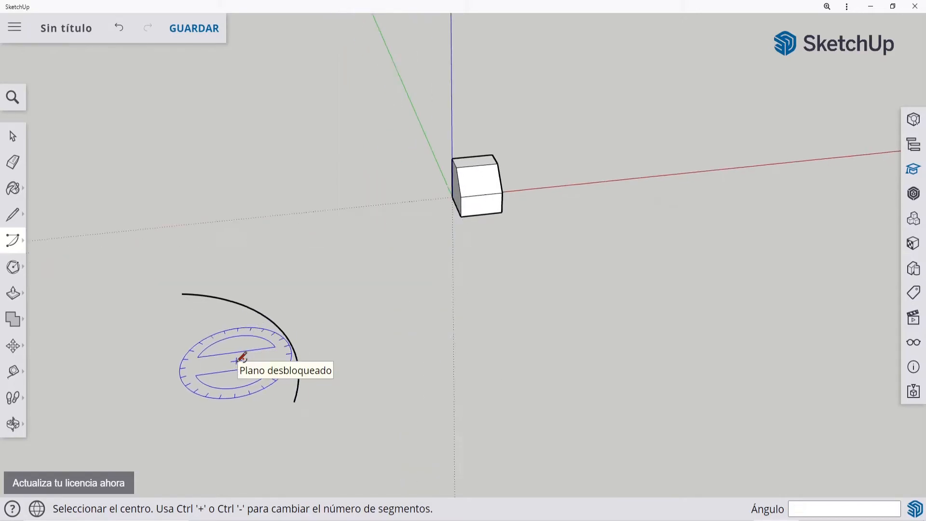
pyautogui.hotkey('ctrl', '-')
pyautogui.hotkey('ctrl', '-')
pyautogui.hotkey('ctrl', '-')
pyautogui.hotkey('ctrl', '-')
pyautogui.hotkey('ctrl', '-')
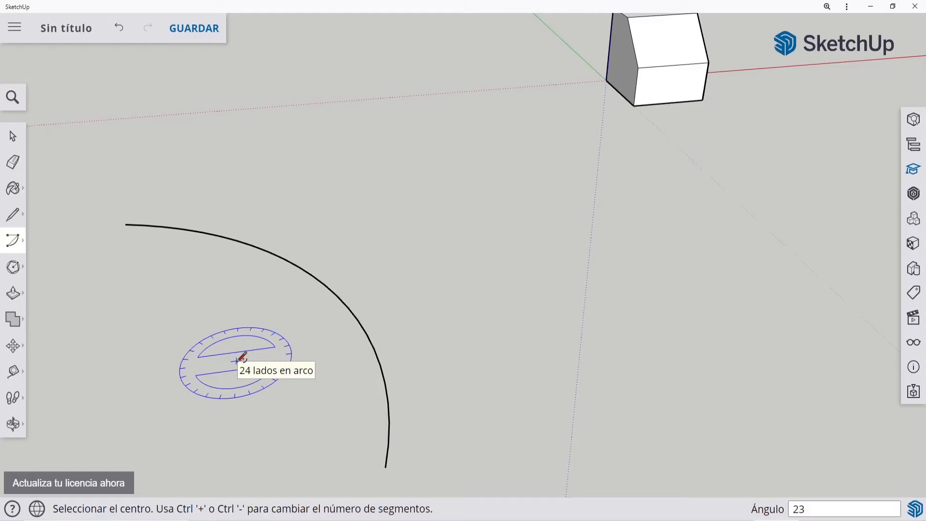
pyautogui.hotkey('ctrl', '-')
pyautogui.hotkey('ctrl', '-')
pyautogui.hotkey('ctrl', '-')
pyautogui.hotkey('ctrl', '-')
pyautogui.hotkey('ctrl', '-')
pyautogui.hotkey('ctrl', '-')
pyautogui.hotkey('ctrl', '-')
pyautogui.hotkey('ctrl', '-')
pyautogui.hotkey('ctrl', '-')
pyautogui.hotkey('ctrl', '-')
pyautogui.hotkey('ctrl', '-')
pyautogui.hotkey('ctrl', '-')
pyautogui.hotkey('ctrl', '-')
pyautogui.hotkey('ctrl', '-')
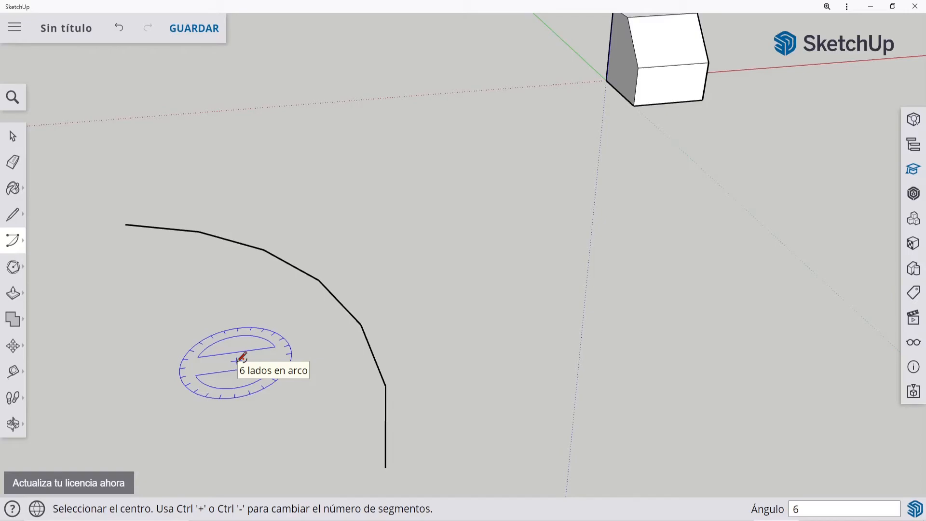
# Draw a 90° centre-point arc in the front face's plane, centred on that face's upper-left corner, from straight above it to the face's top edge.
pyautogui.scroll(-2, 159, 318)
pyautogui.scroll(1, 622, 90)
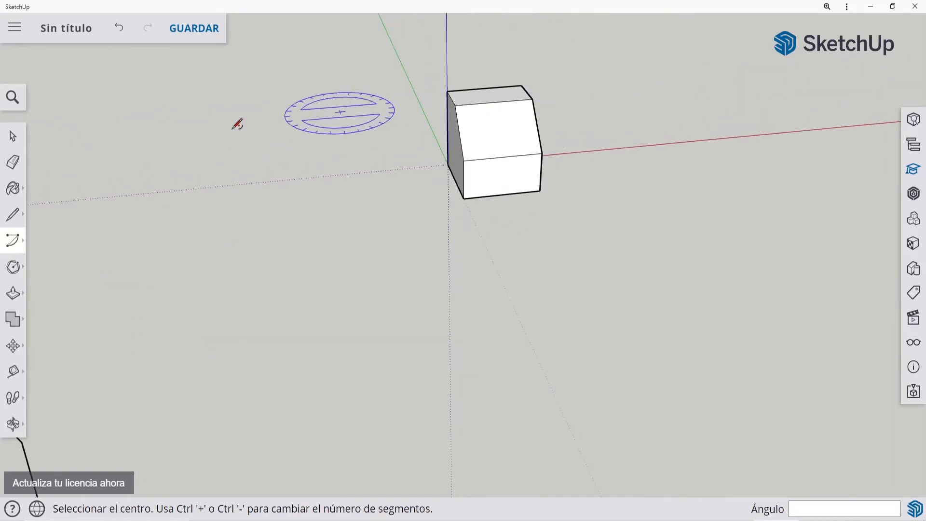
pyautogui.scroll(2, 169, 111)
pyautogui.scroll(1, 231, 289)
pyautogui.scroll(-2, 183, 328)
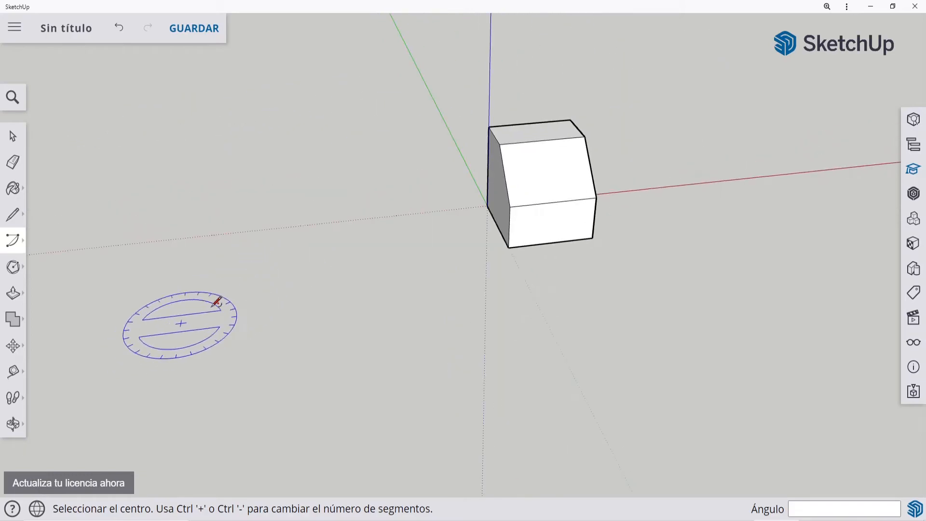
pyautogui.scroll(3, 696, 74)
pyautogui.moveTo(663, 118); pyautogui.dragTo(630, 221, button='middle')
pyautogui.click(443, 278)
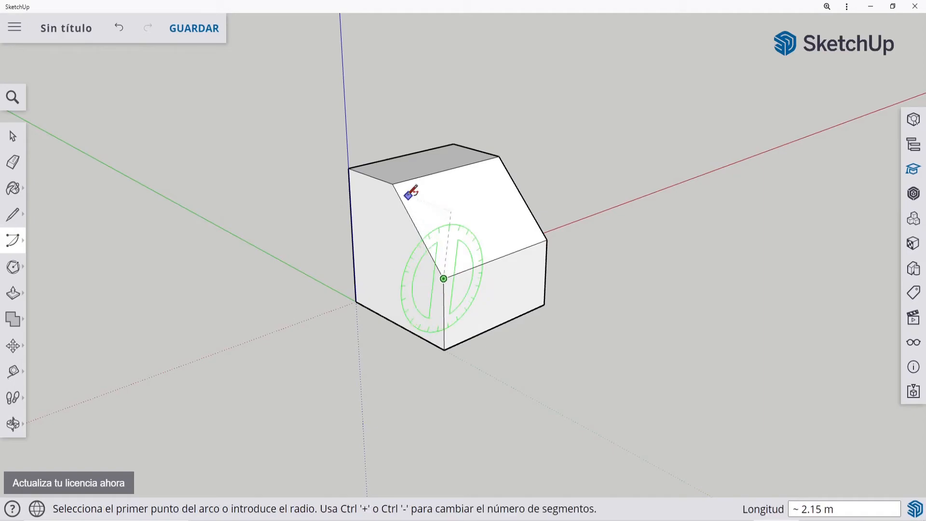
pyautogui.click(442, 201)
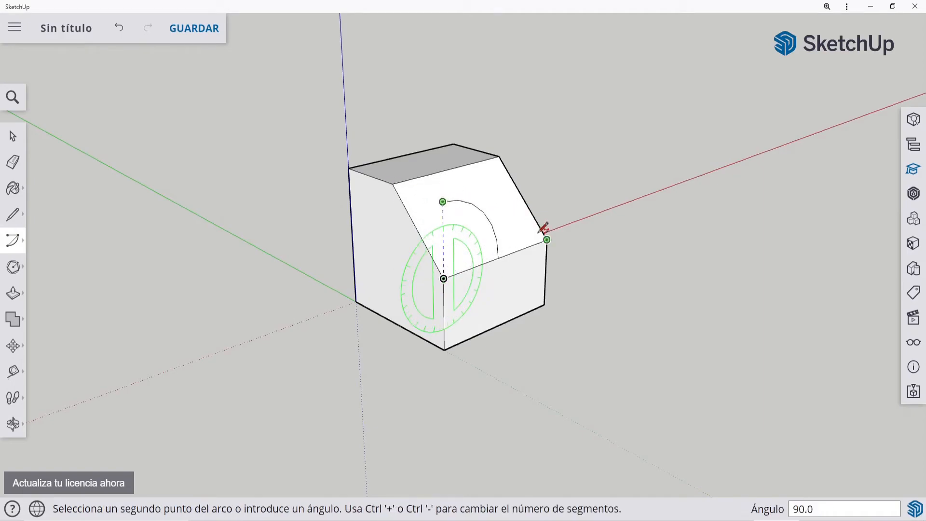
pyautogui.click(497, 257)
# Try a quarter arc on the solid's side face, centred on the origin corner, from the upper back corner to the lower front corner.
pyautogui.moveTo(464, 294); pyautogui.dragTo(640, 149, button='middle')
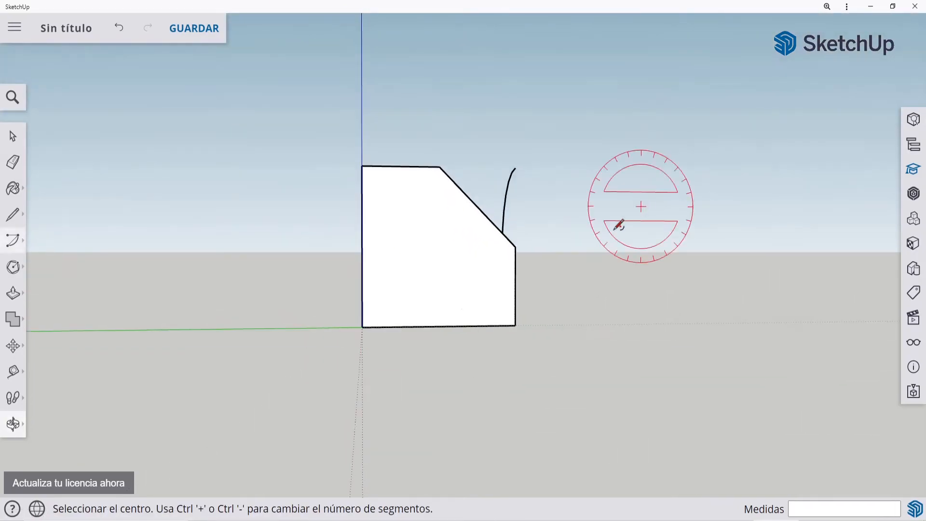
pyautogui.click(362, 327)
pyautogui.click(361, 166)
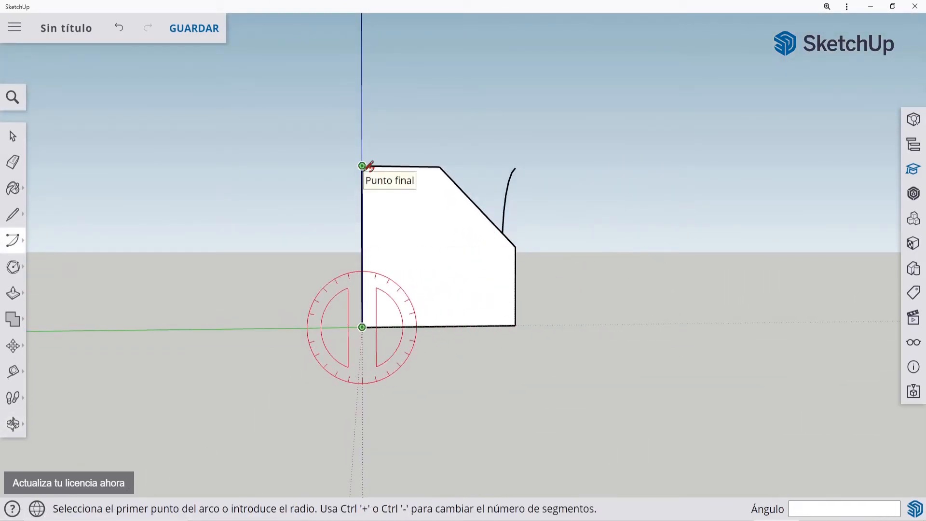
pyautogui.click(515, 325)
# Lock the arc's drawing plane parallel to the solid's front face and release the lock again.
pyautogui.moveTo(458, 345); pyautogui.dragTo(323, 400, button='middle')
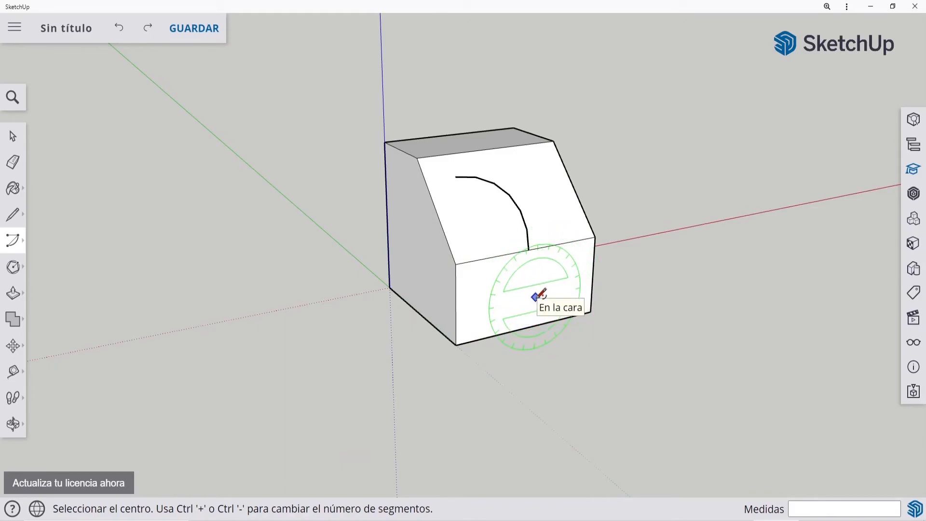
pyautogui.press('Down')
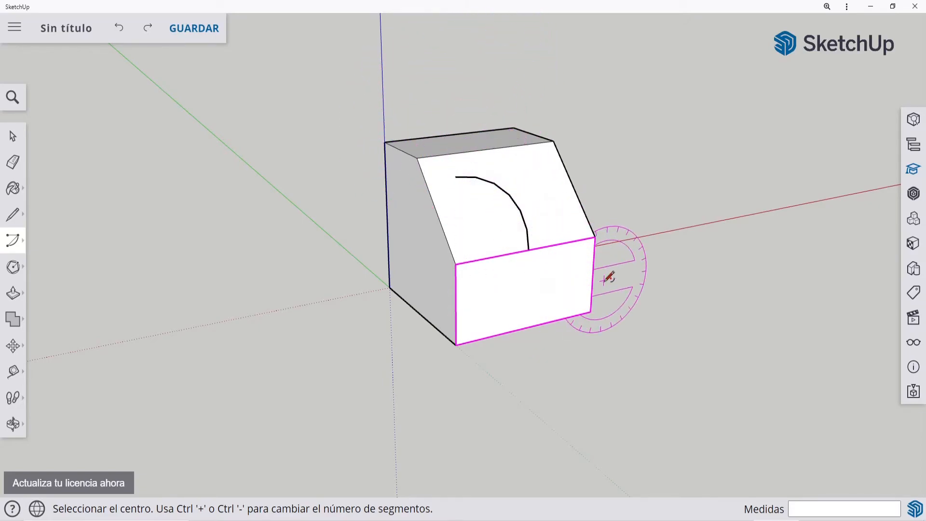
pyautogui.press('Down')
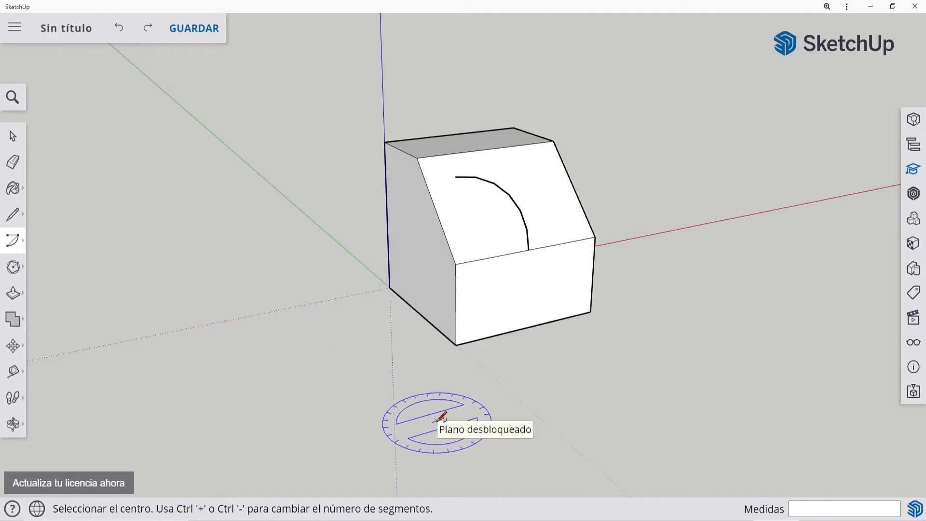
# Lock the drawing plane perpendicular to the green axis and draw a 180° arc of 2.50 m radius centred on the solid's top back edge.
pyautogui.press('Left')
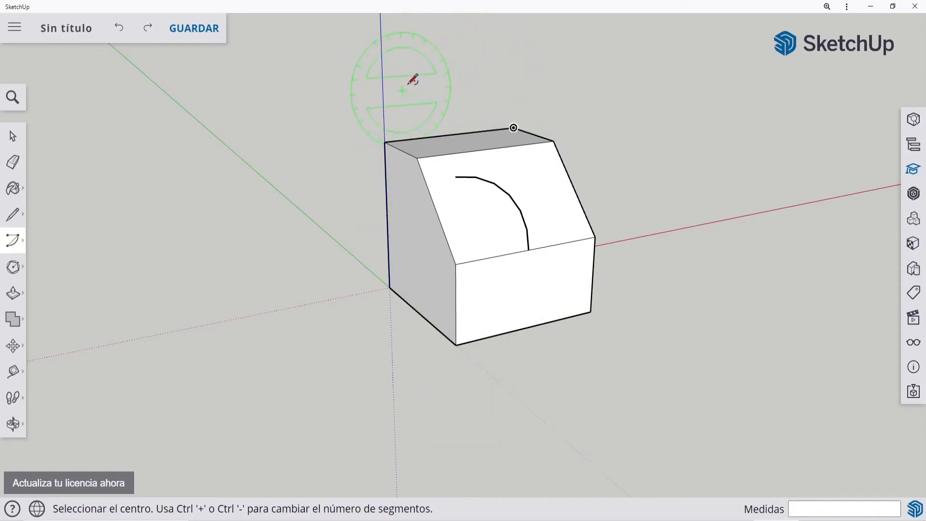
pyautogui.click(451, 133)
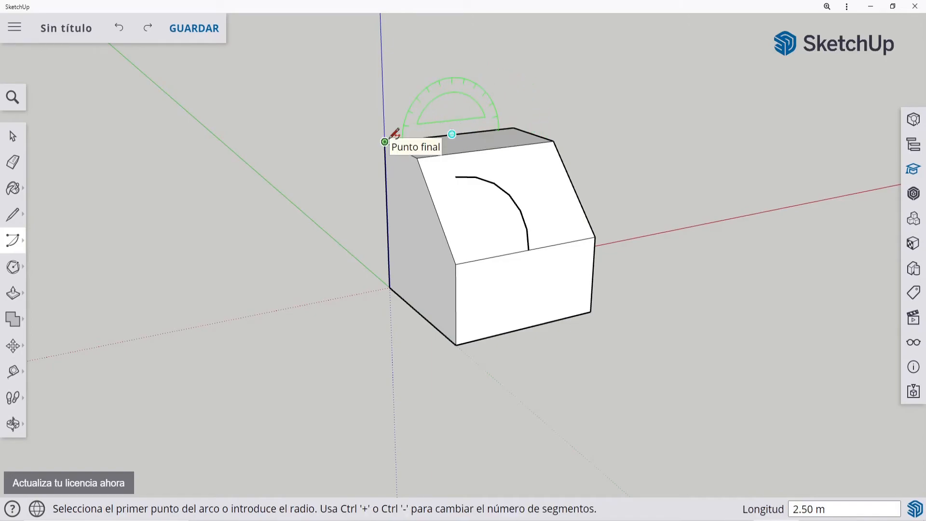
pyautogui.click(385, 141)
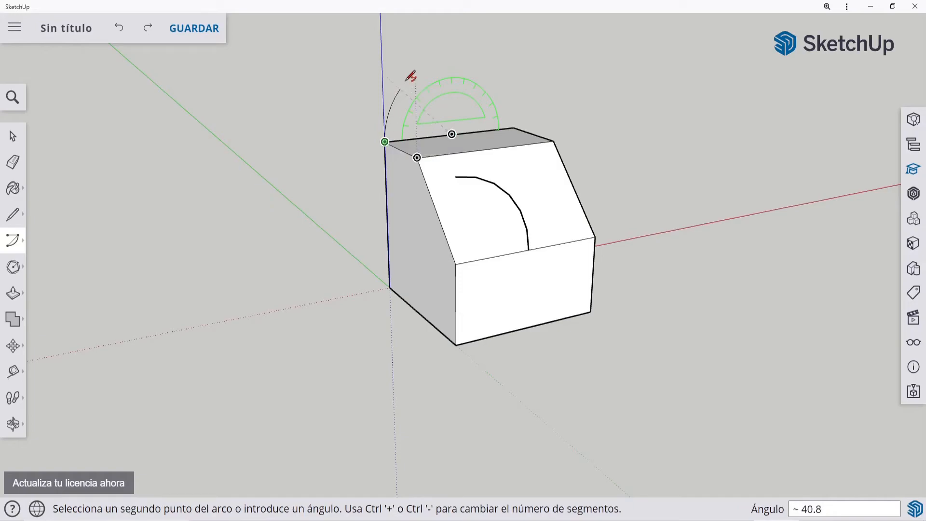
pyautogui.click(518, 120)
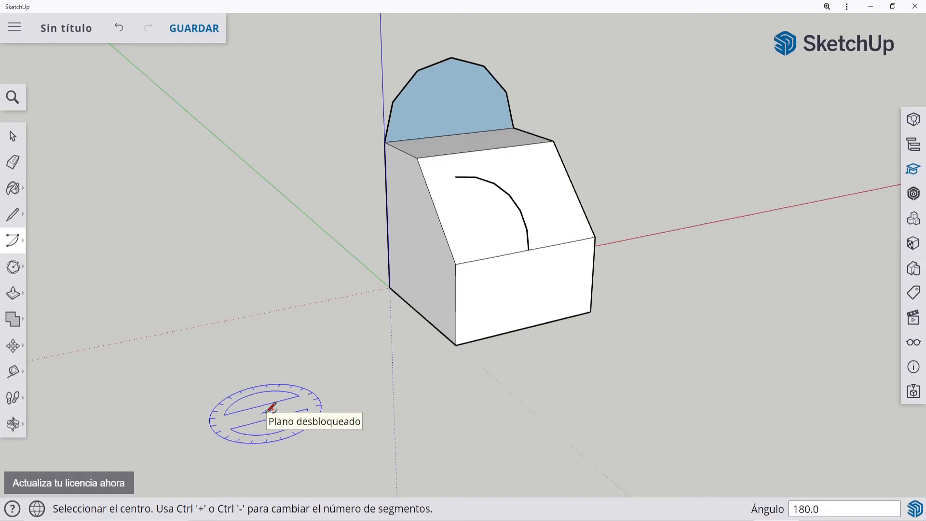
# Draw an arc of about 75.4° centred on the origin, perpendicular to the red axis, with a 10.46 m radius and ending on the blue axis.
pyautogui.moveTo(271, 407); pyautogui.dragTo(541, 294, button='middle')
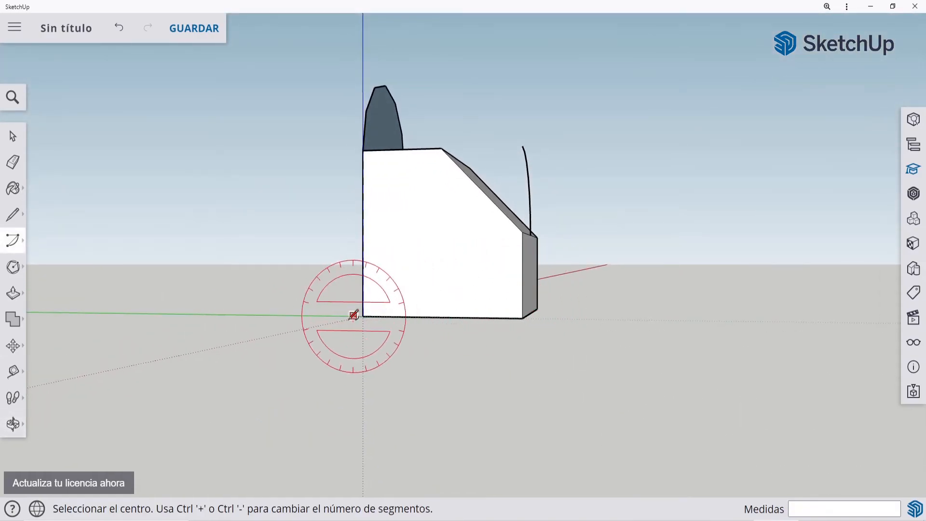
pyautogui.click(363, 316)
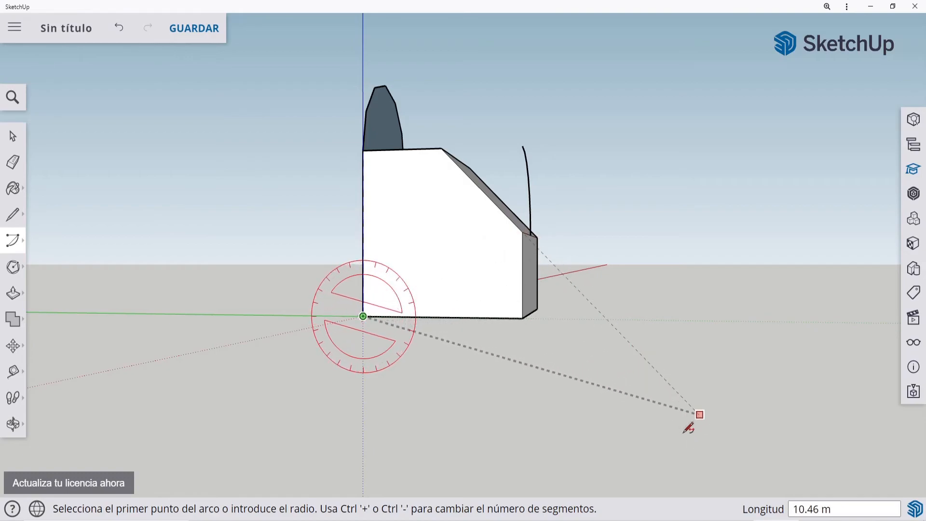
pyautogui.keyDown('shift'); pyautogui.click(687, 430); pyautogui.keyUp('shift')
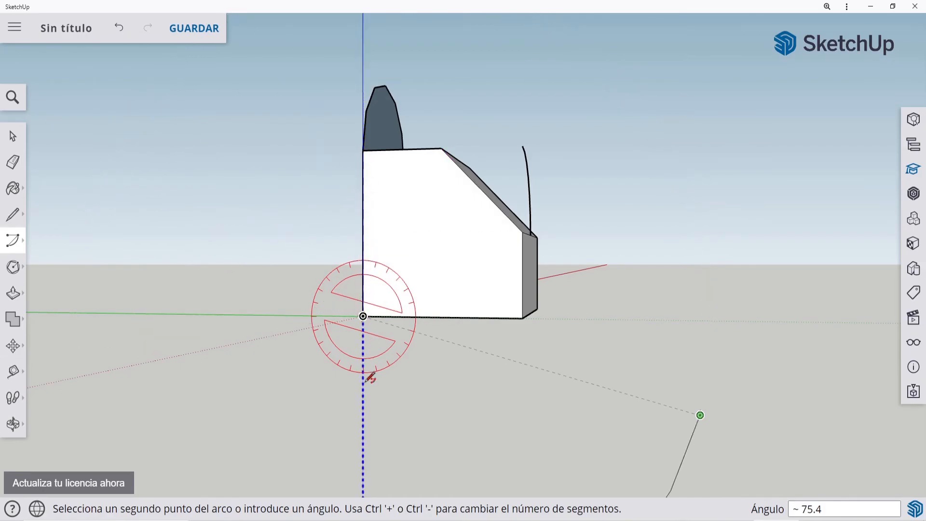
pyautogui.scroll(-1, 376, 397)
pyautogui.scroll(-6, 376, 397)
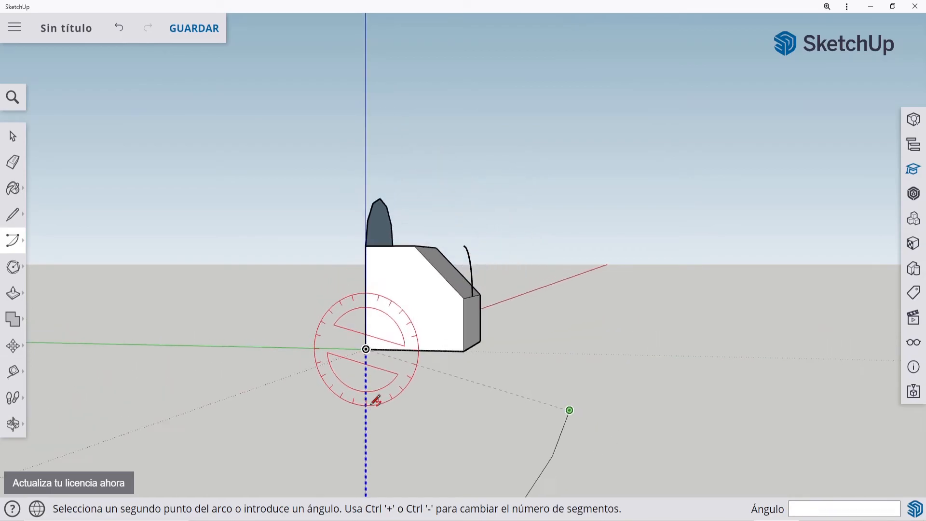
pyautogui.click(370, 474)
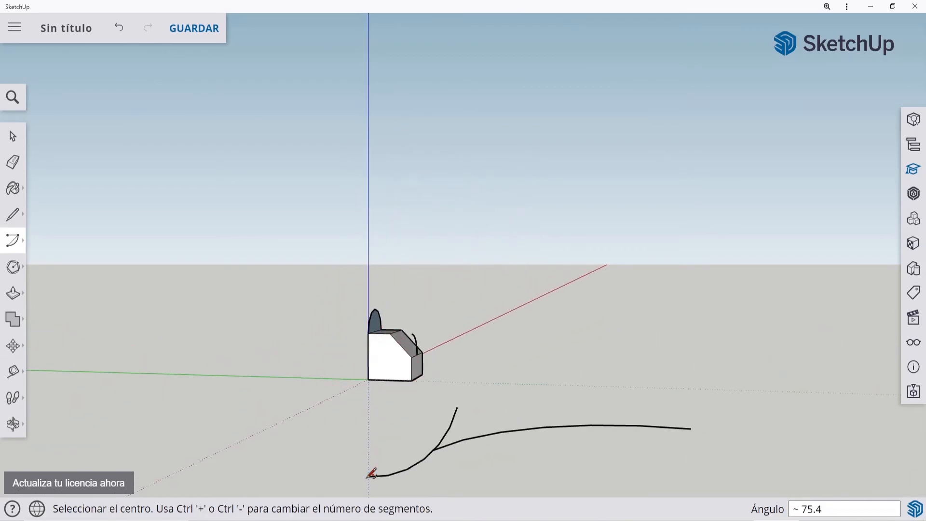
pyautogui.moveTo(295, 371); pyautogui.dragTo(244, 331, button='middle')
pyautogui.scroll(-2, 269, 314)
pyautogui.scroll(2, 268, 314)
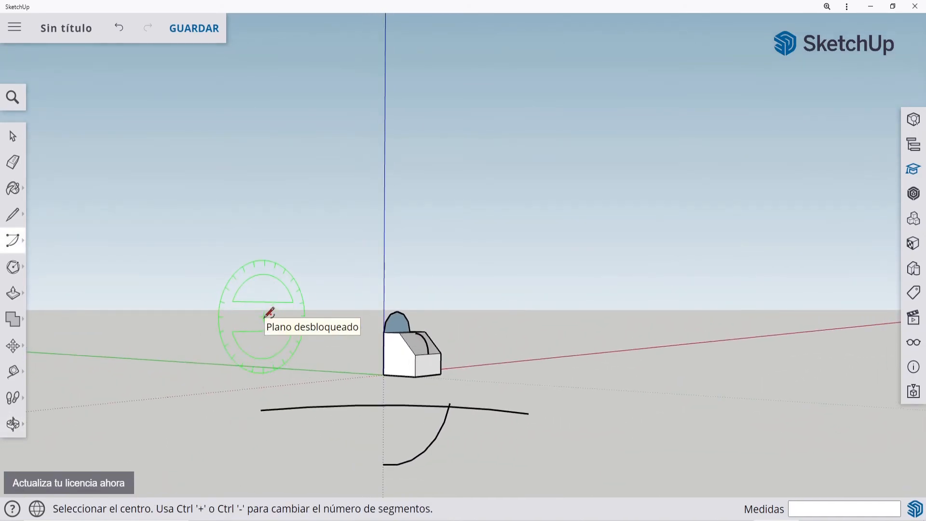
pyautogui.scroll(2, 265, 369)
pyautogui.scroll(-1, 265, 370)
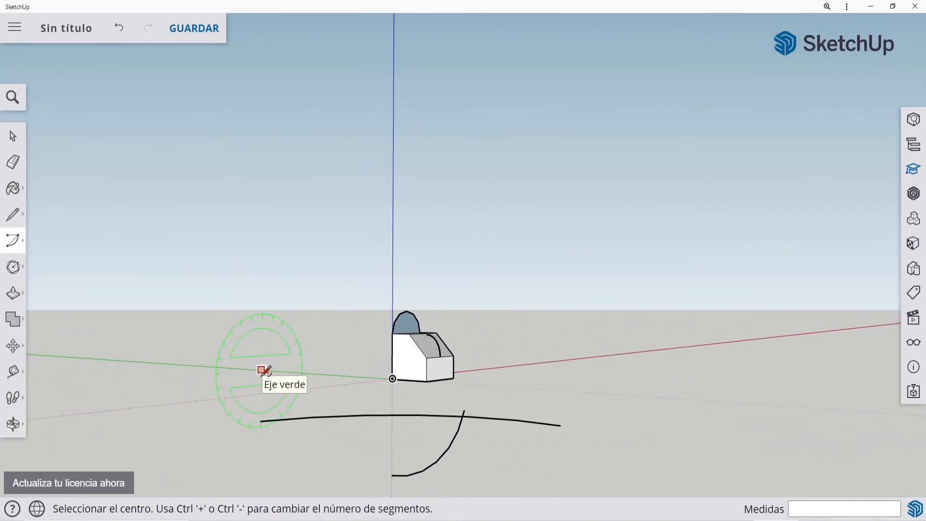